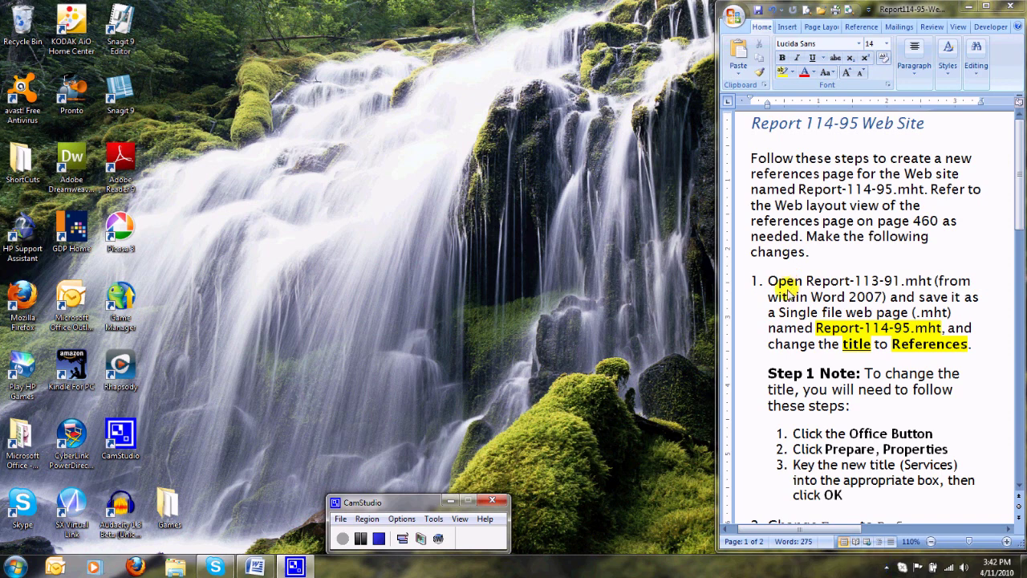
Open Report-113-91.mht from Recent Documents and widen its window across the screen
left_click(734, 18)
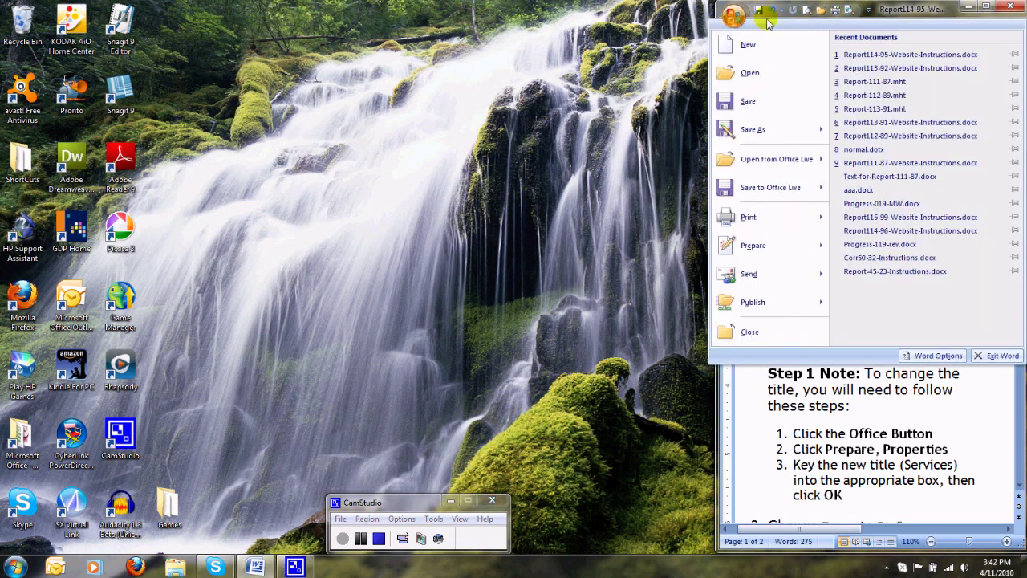
left_click(898, 111)
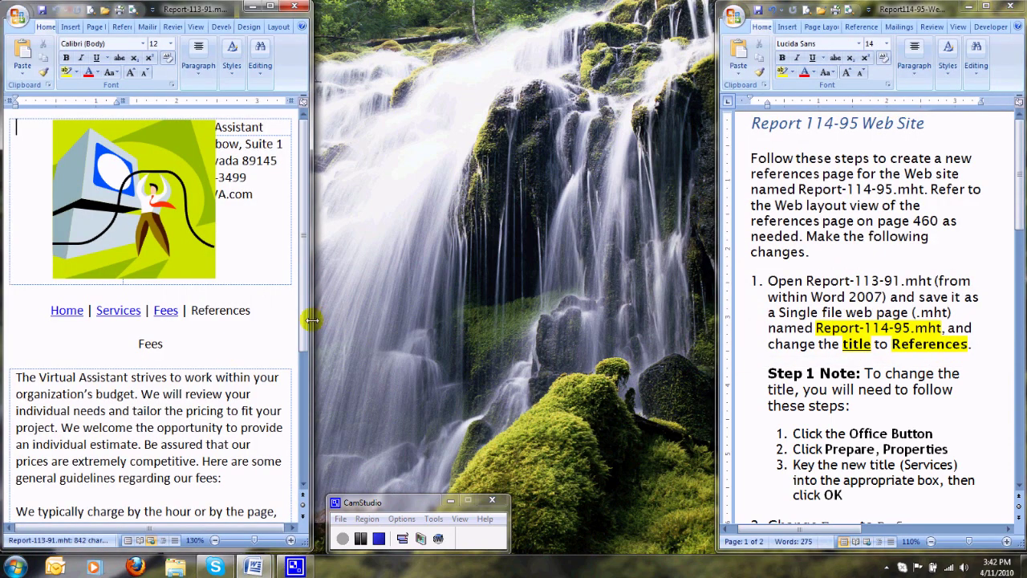
left_click_drag(316, 322, 724, 321)
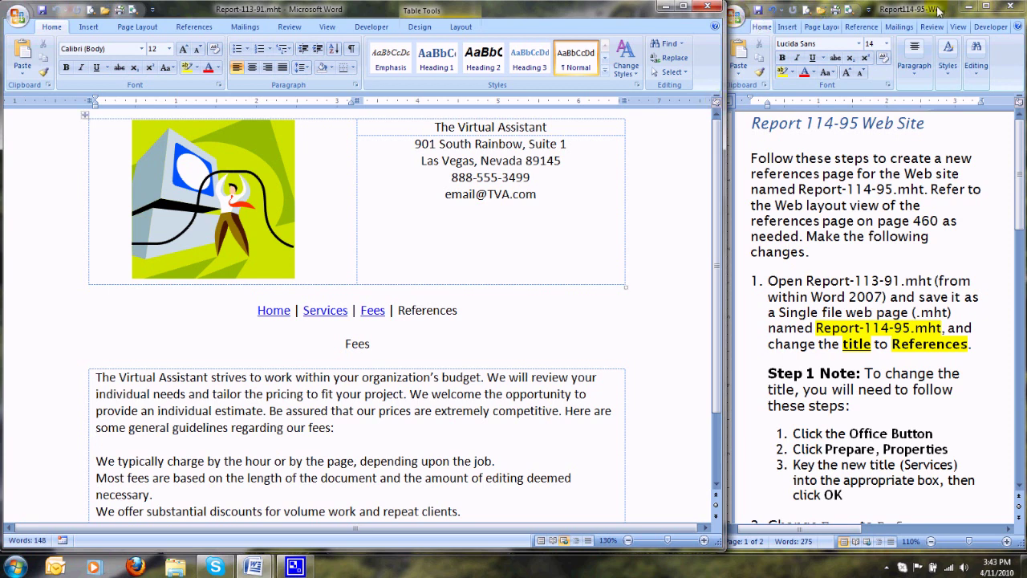
Minimize the ribbon in the instructions window, then return to Report-113-91
left_click(770, 34)
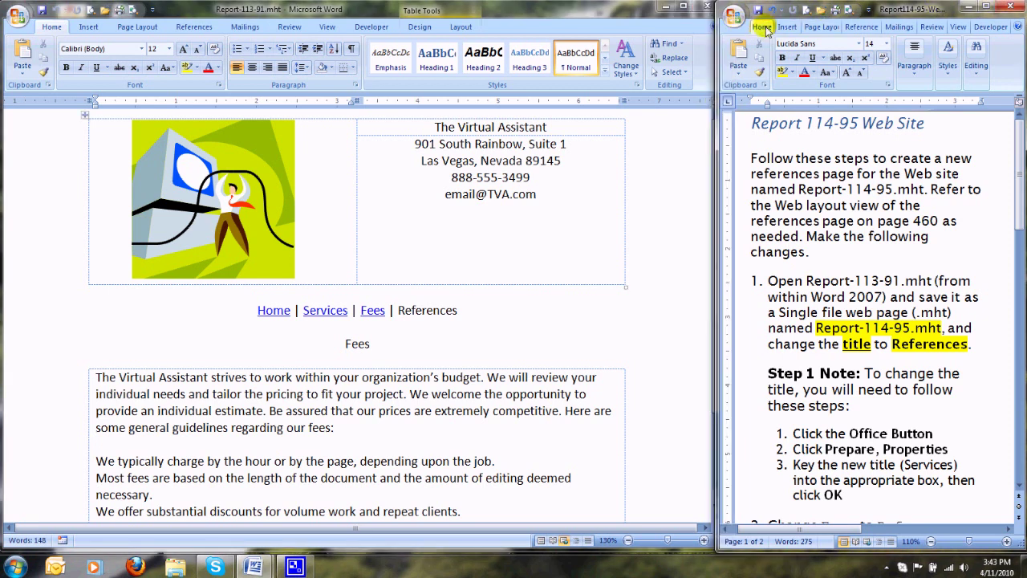
double_click(764, 28)
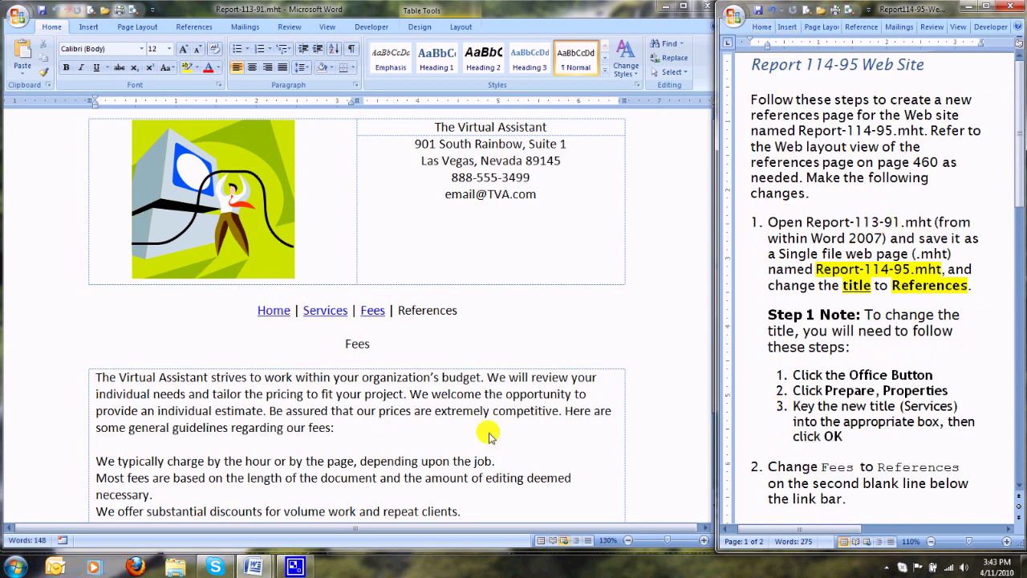
left_click(545, 336)
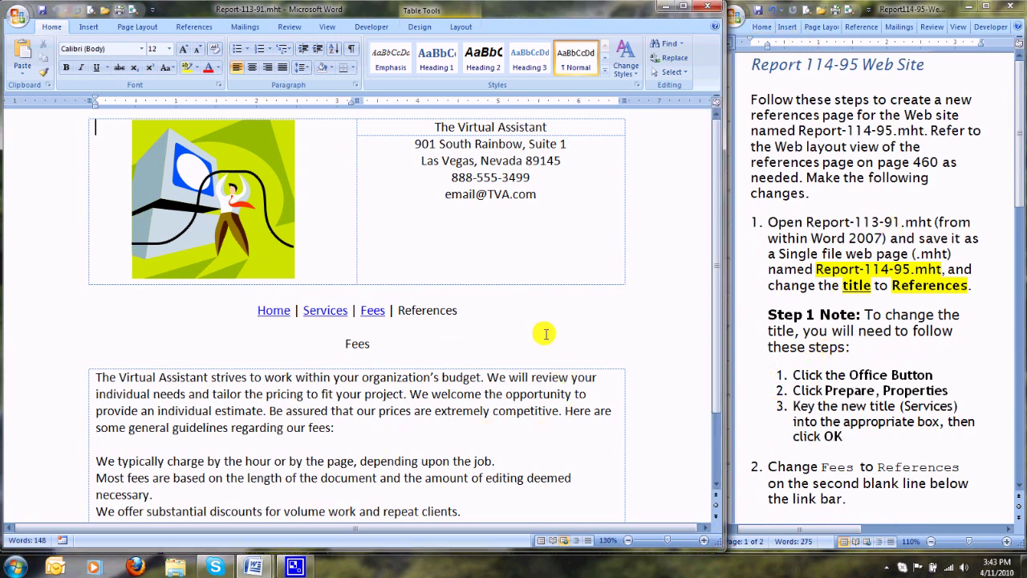
Save a copy as a Single File Web Page named Report-114-95.mht
left_click(18, 16)
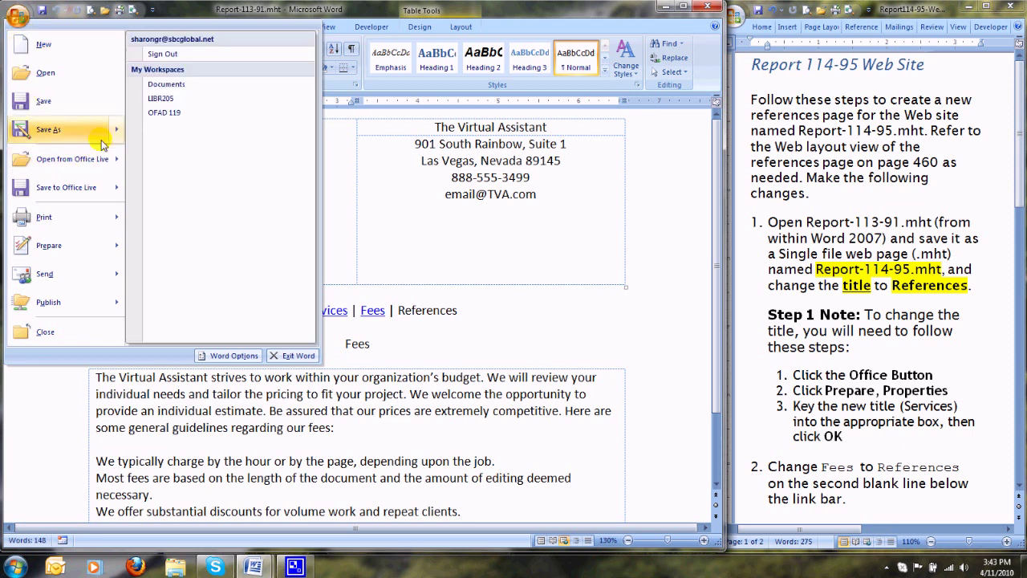
mouse_move(101, 130)
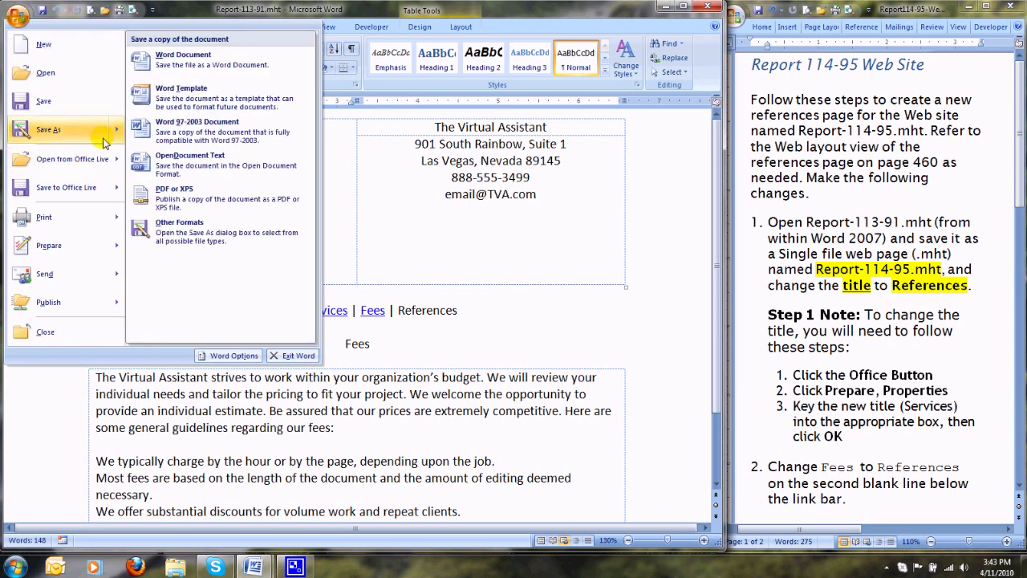
left_click(202, 232)
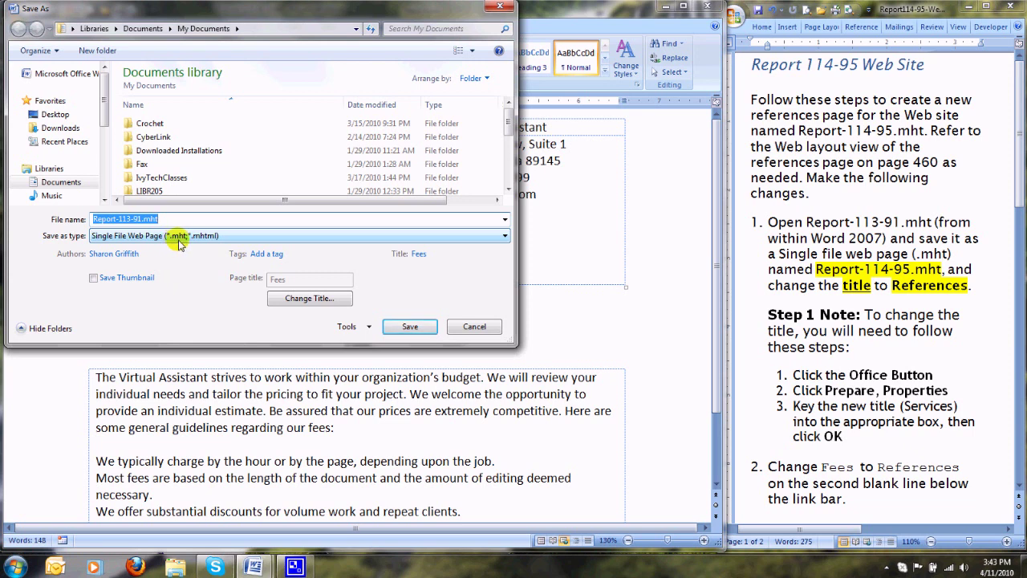
left_click(124, 219)
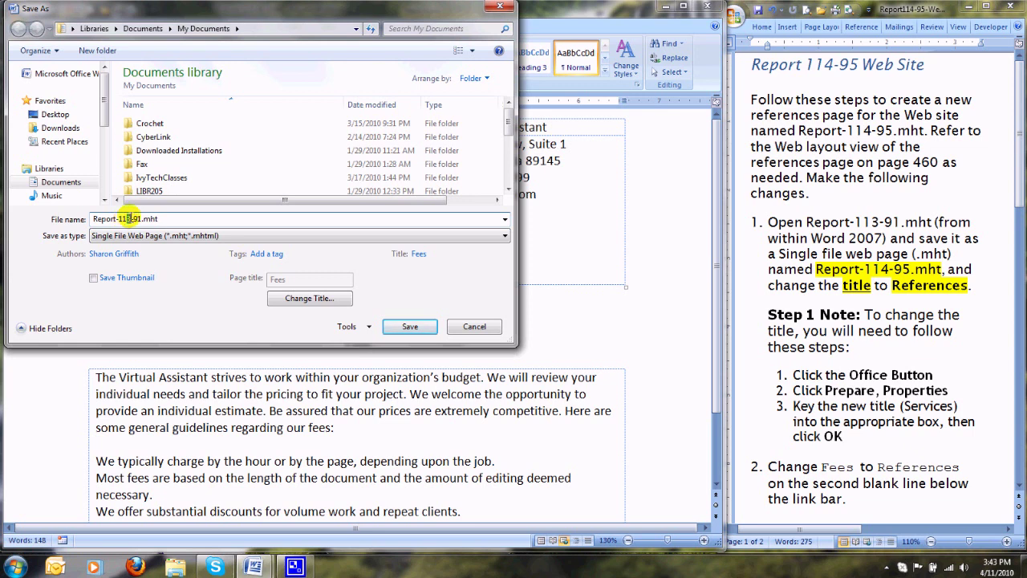
key("BackSpace")
type("4")
key("BackSpace")
type("5")
key("Tab")
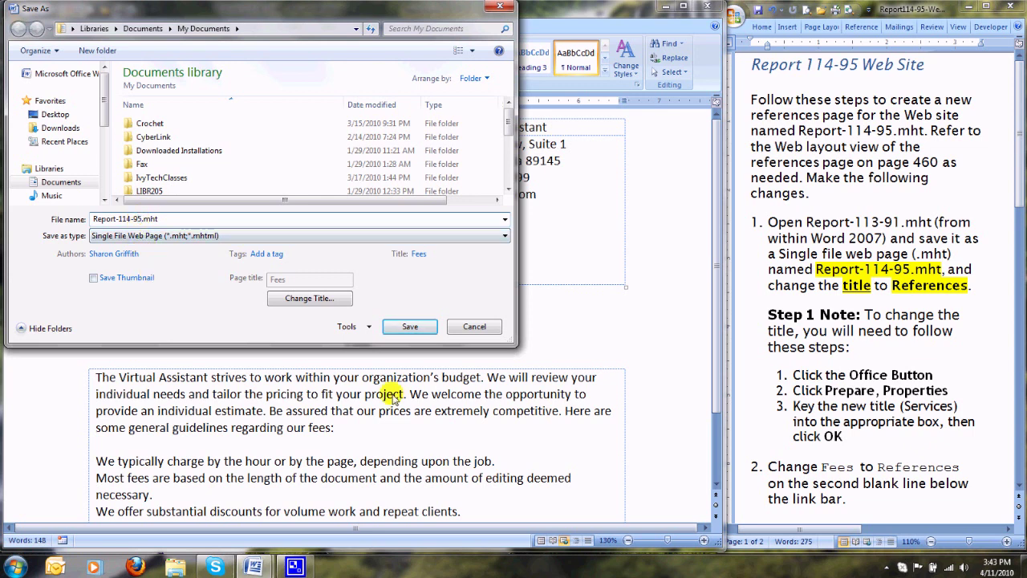
left_click(407, 331)
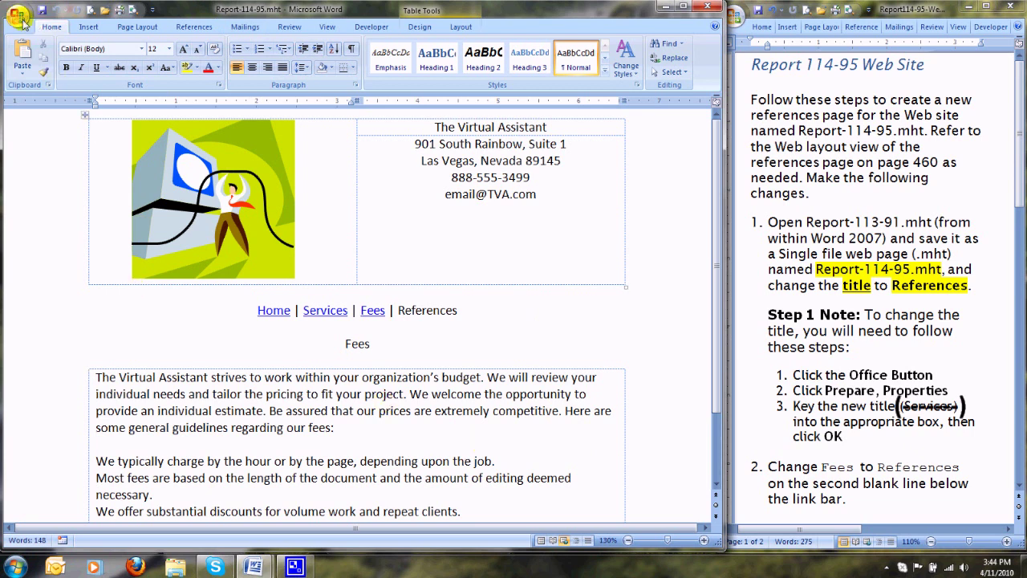
Change the Title property from Fees to References in the document properties
left_click(17, 16)
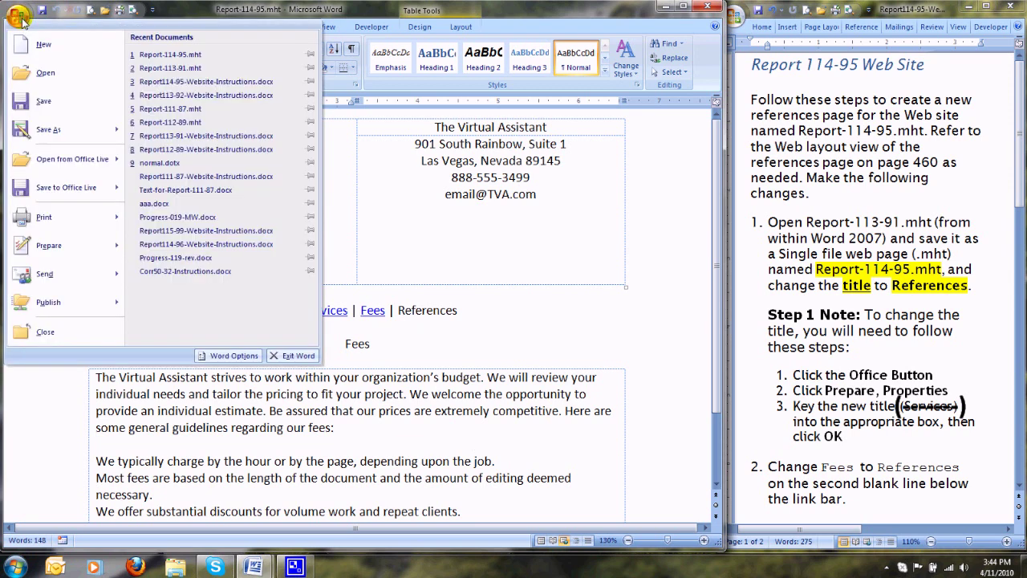
mouse_move(96, 250)
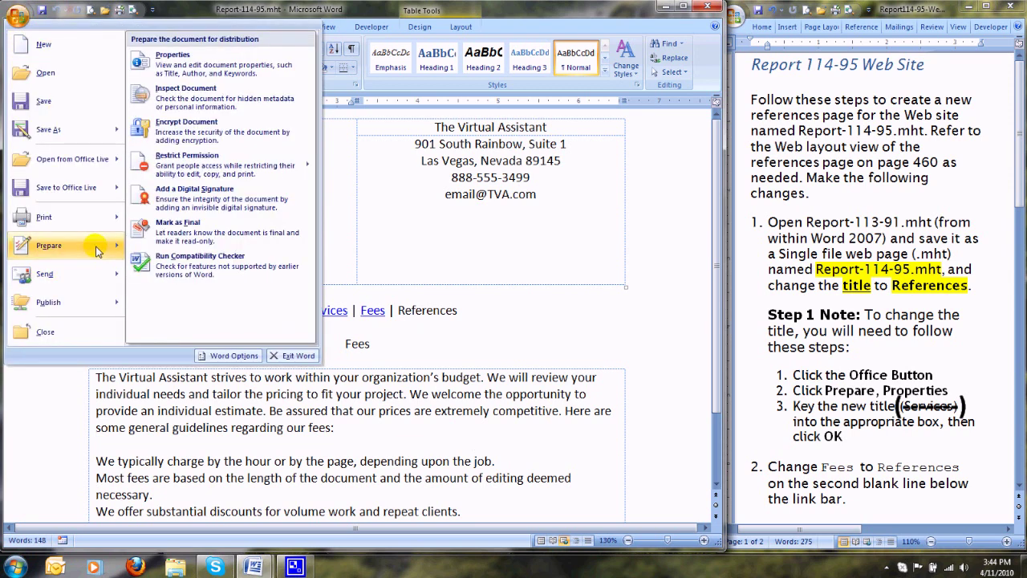
left_click(190, 71)
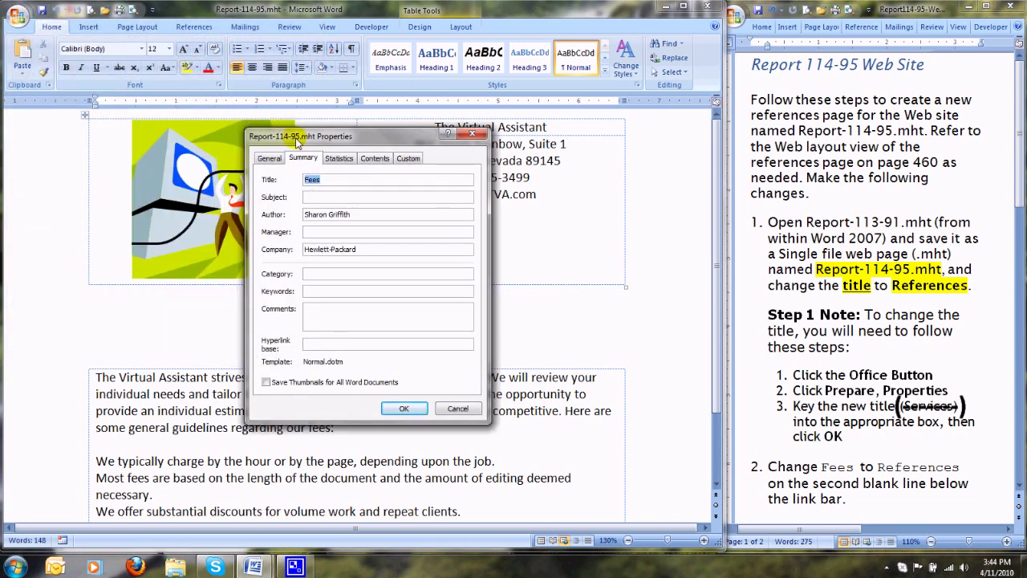
type("Referenc")
left_click(402, 410)
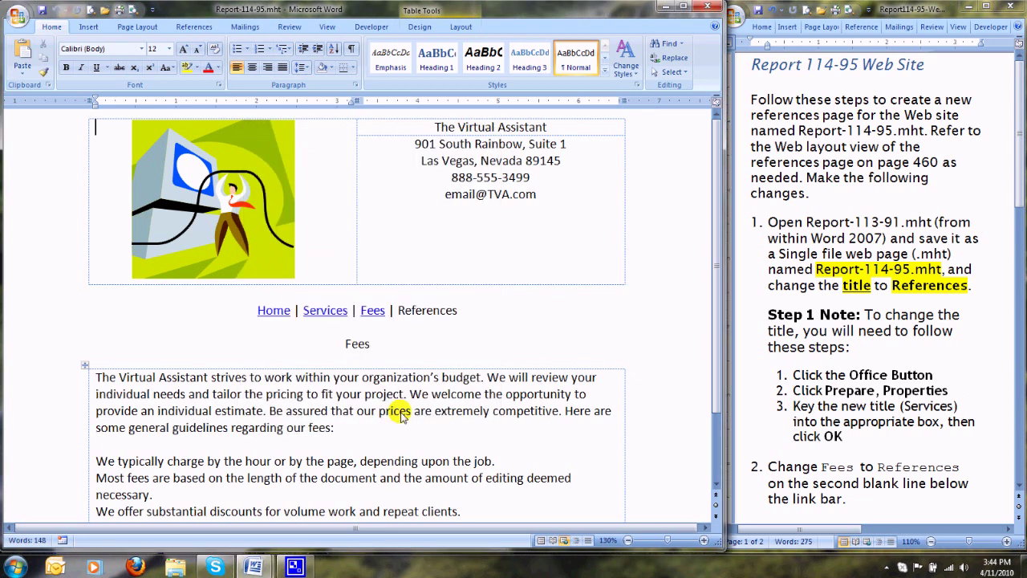
Replace the heading Fees under the link bar with References
double_click(357, 345)
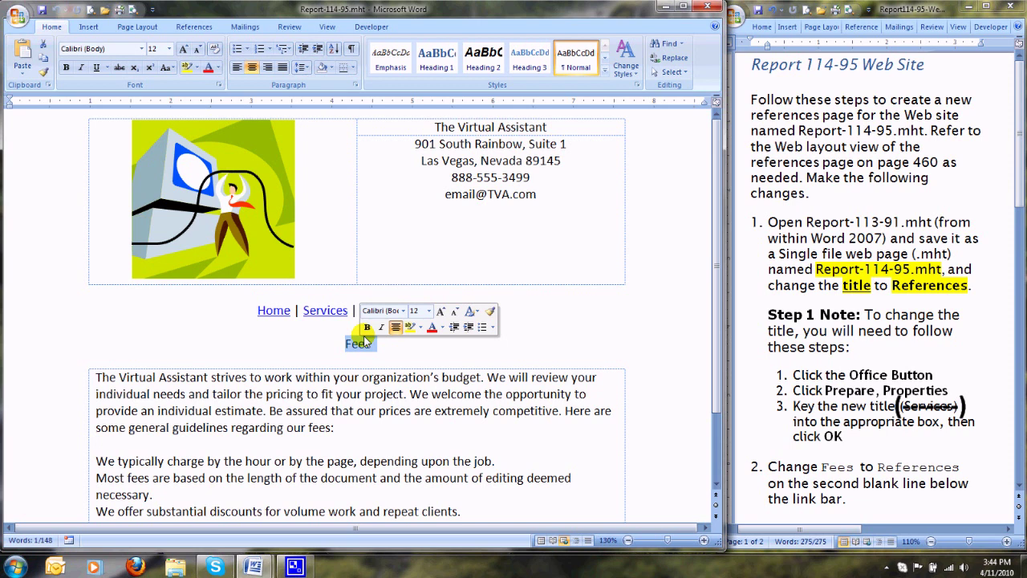
type("References")
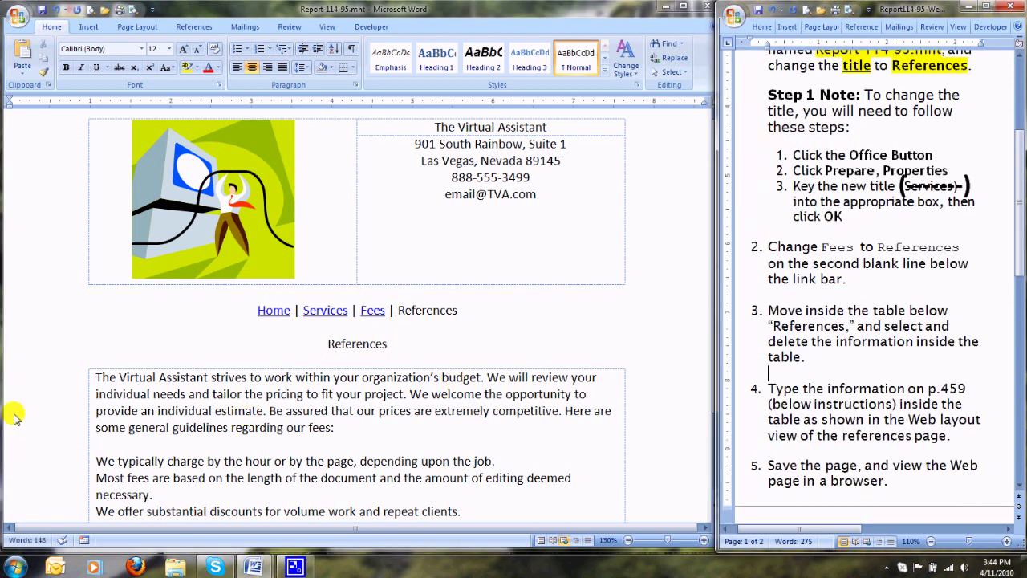
left_click(144, 384)
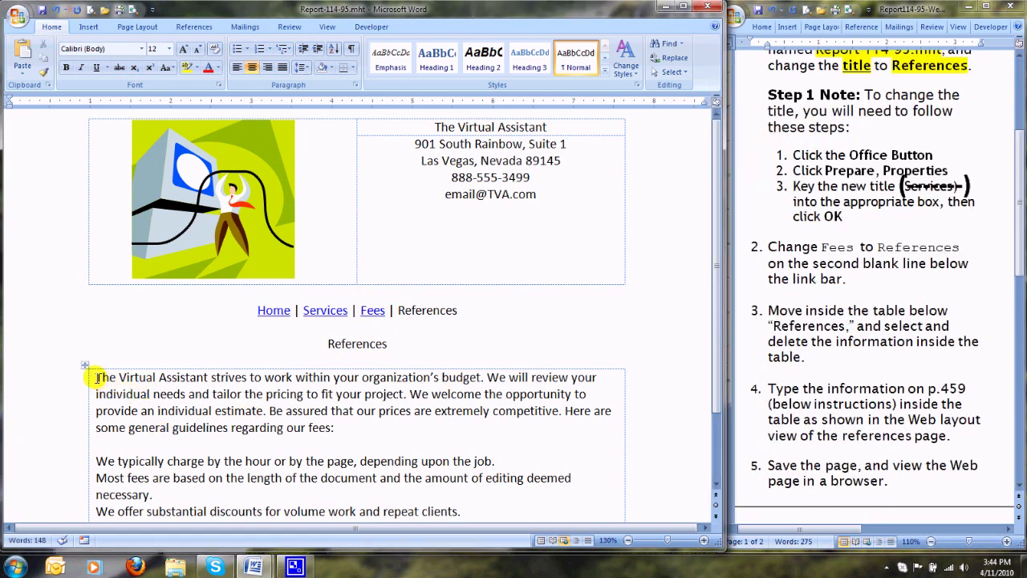
Replace all the fees text in the table with the pasted client testimonials
left_click(96, 377)
scroll(436, 461, "down", 2)
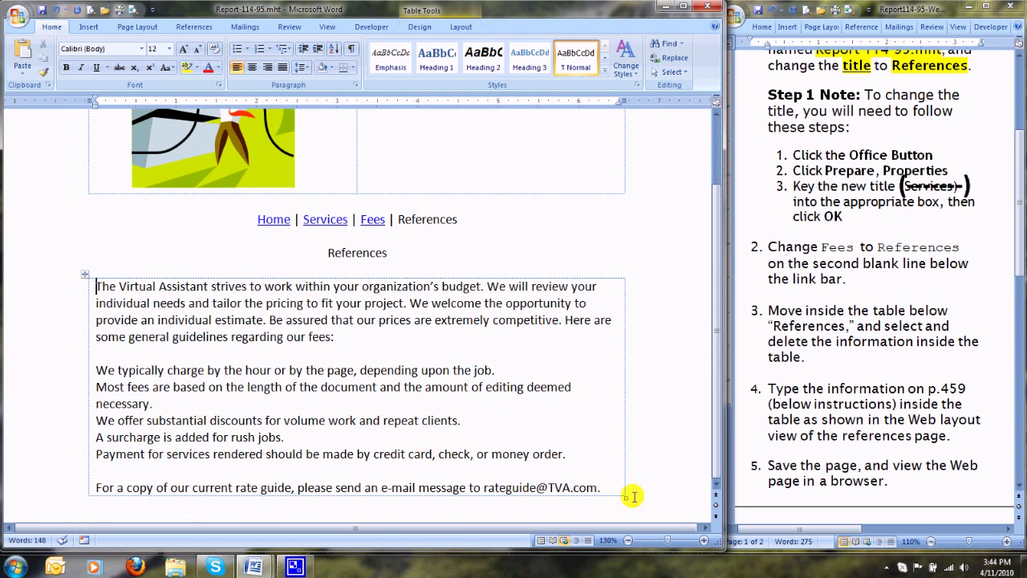
left_click(604, 488, "shift")
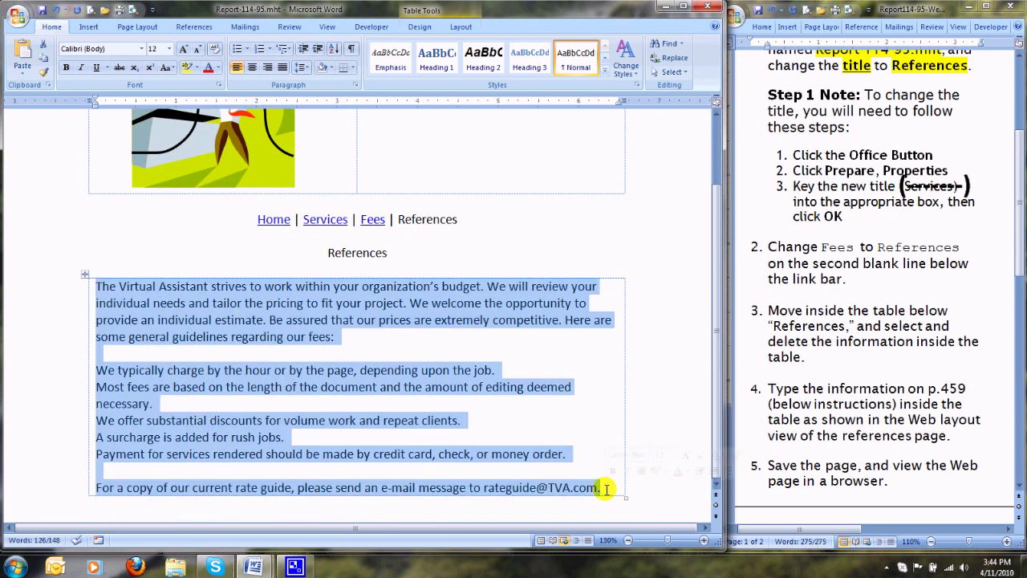
key("Delete")
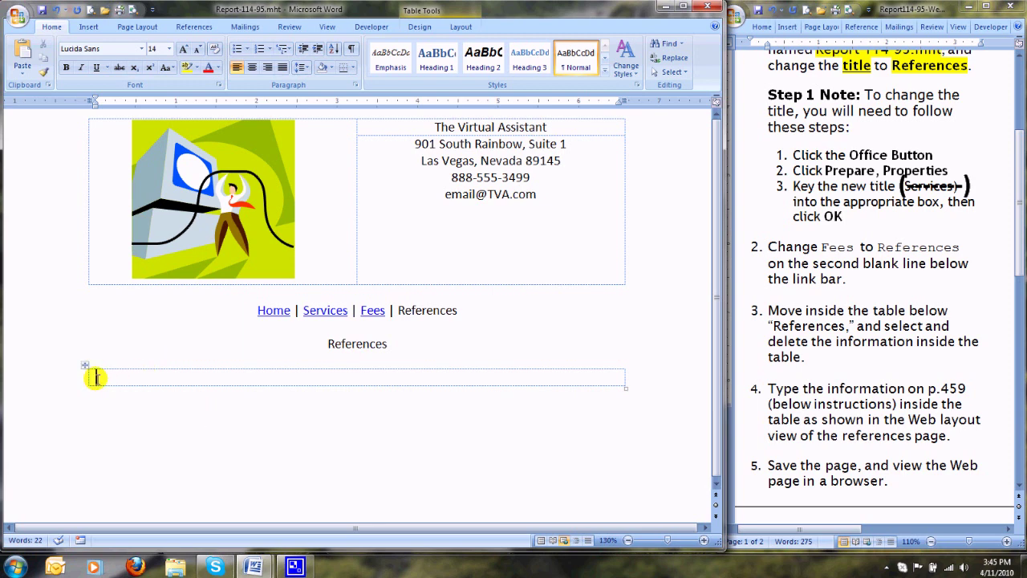
type("I've been in a highly successful business for over 10 years and attribute much of that success to the skilled professionals at The Virtual Assistant. I am always confident that my work will go out error-free. They are top-notch professionals and can work for my team anytime!  Mike Rashid Network Engineer Denver, Colorado    The documents produced by The Virtual Assistant are impeccable! I can count on professional, reliable, competent, and efficient service without question. It is so easy to send documents back and forth via the Internet, and we all know that time is money. I highly recommend TVA for any of your word processing needs.  Nancy Shipley Attorney-at-Law Chicago, Illinois")
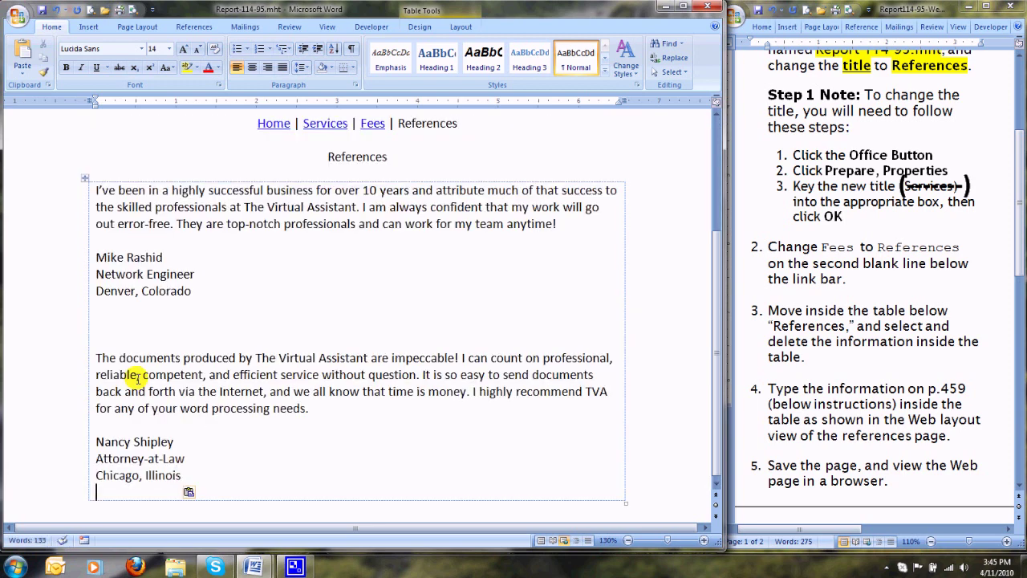
Add a blank line above the first testimonial and below Chicago, Illinois
scroll(120, 321, "up", 1)
left_click(91, 202)
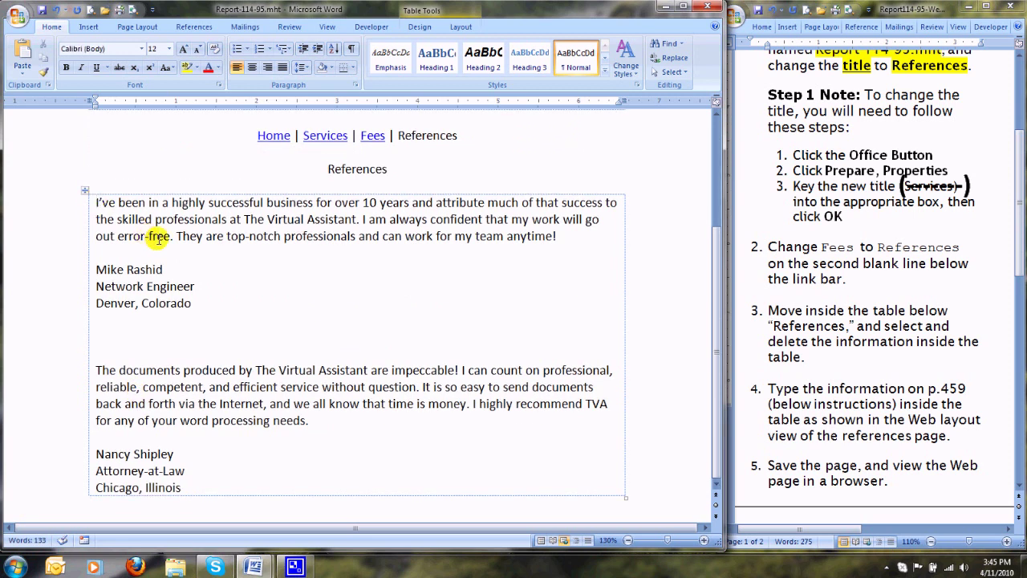
key("Return")
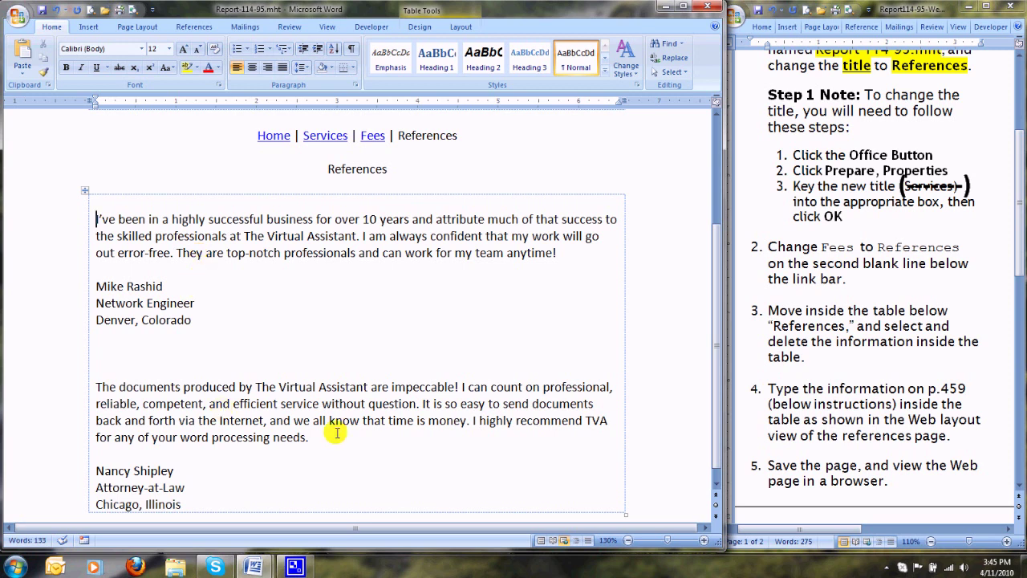
scroll(335, 420, "down", 1)
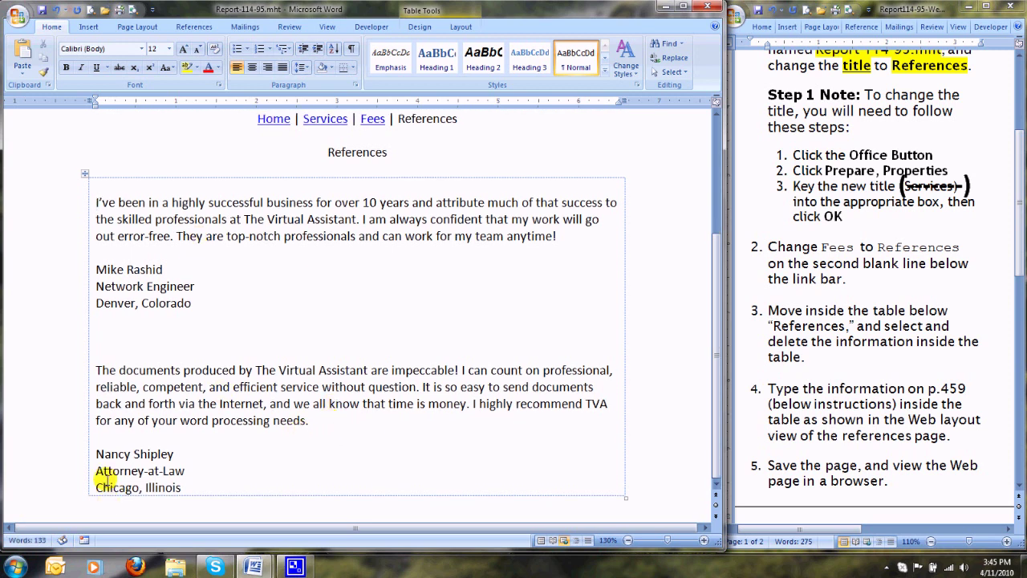
left_click(215, 487)
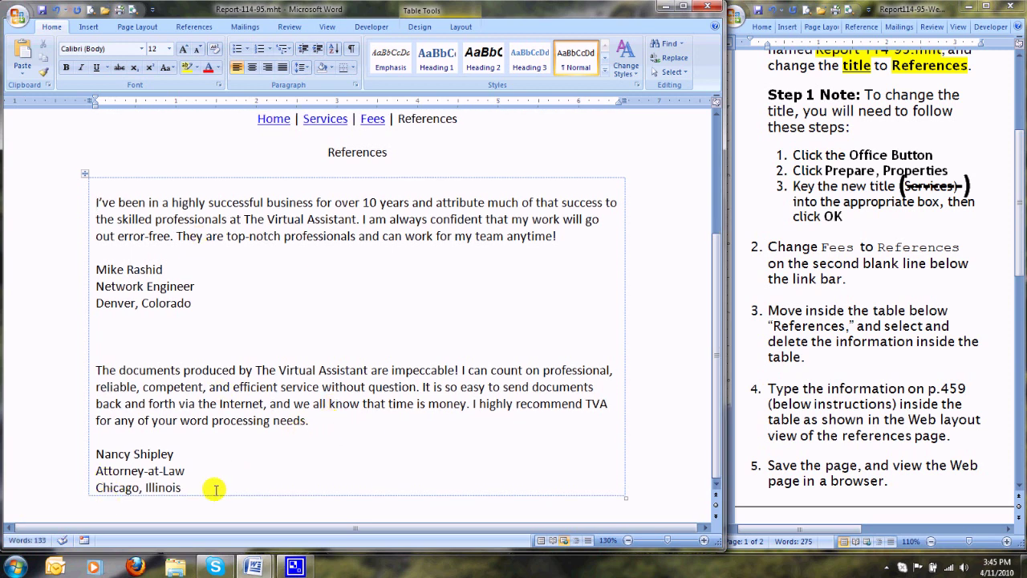
key("Return")
key("Return")
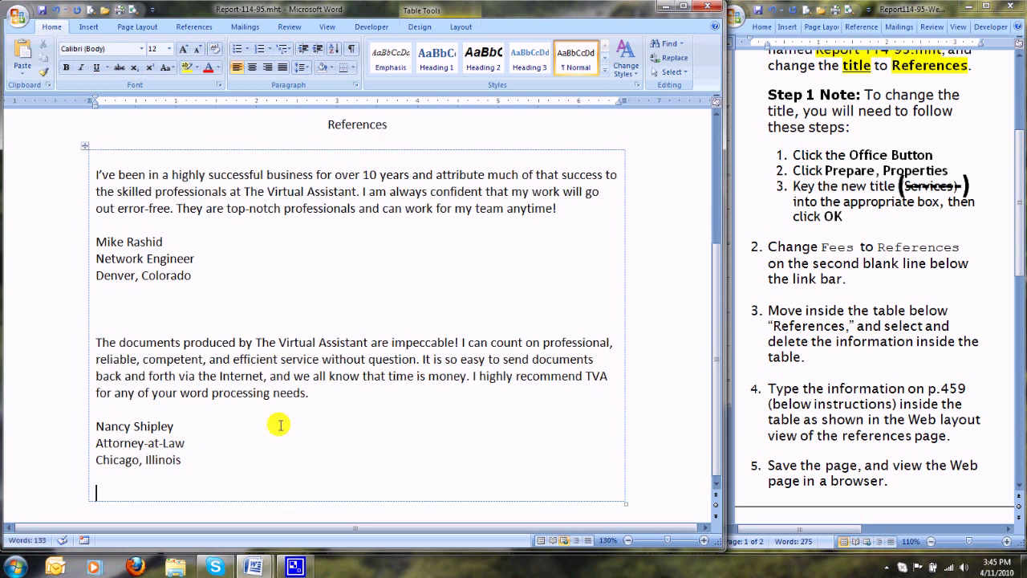
Preview the References page in Internet Explorer, scroll through it, and close the browser
left_click(133, 9)
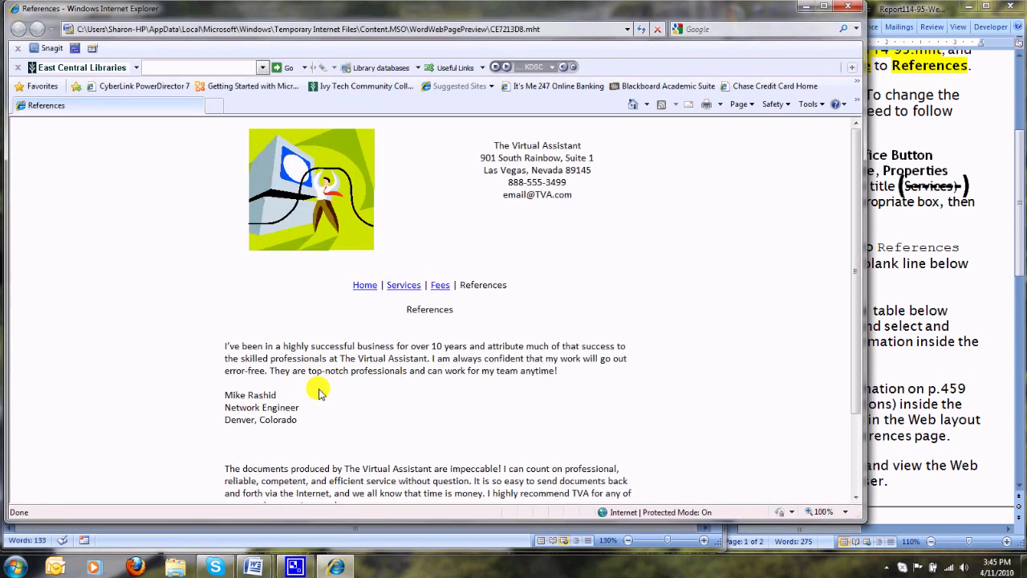
scroll(318, 392, "down", 3)
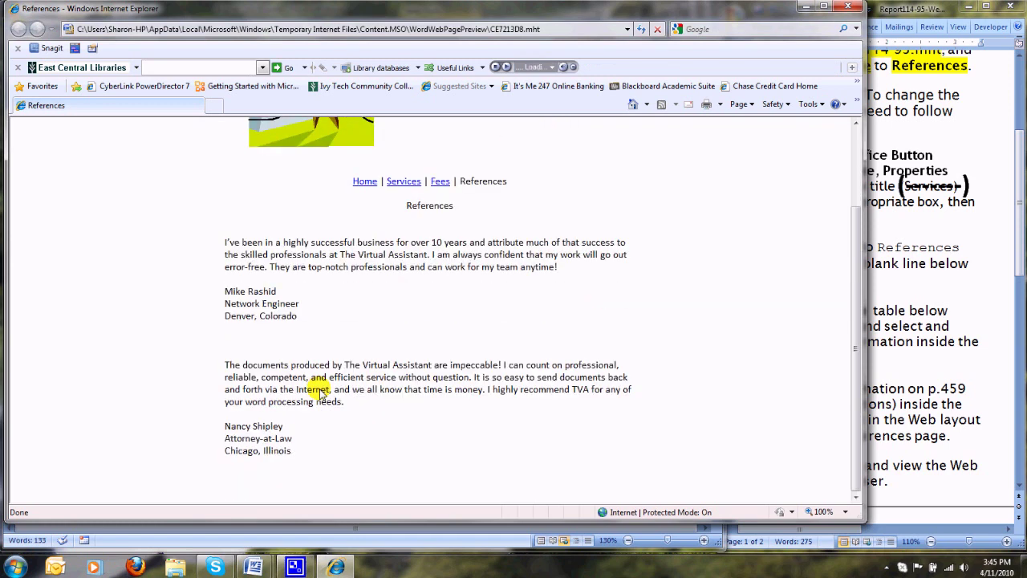
scroll(319, 392, "up", 3)
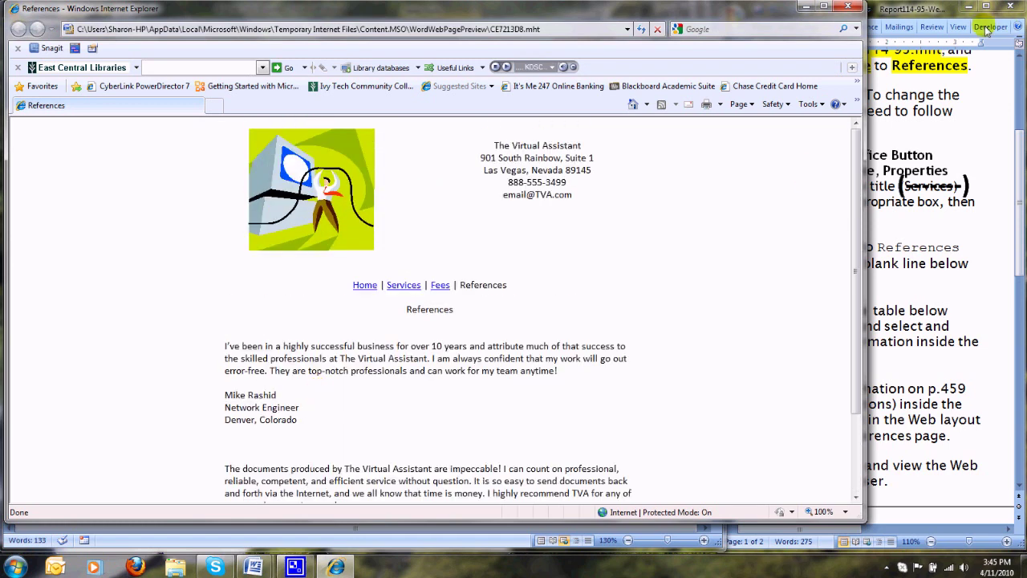
left_click(847, 10)
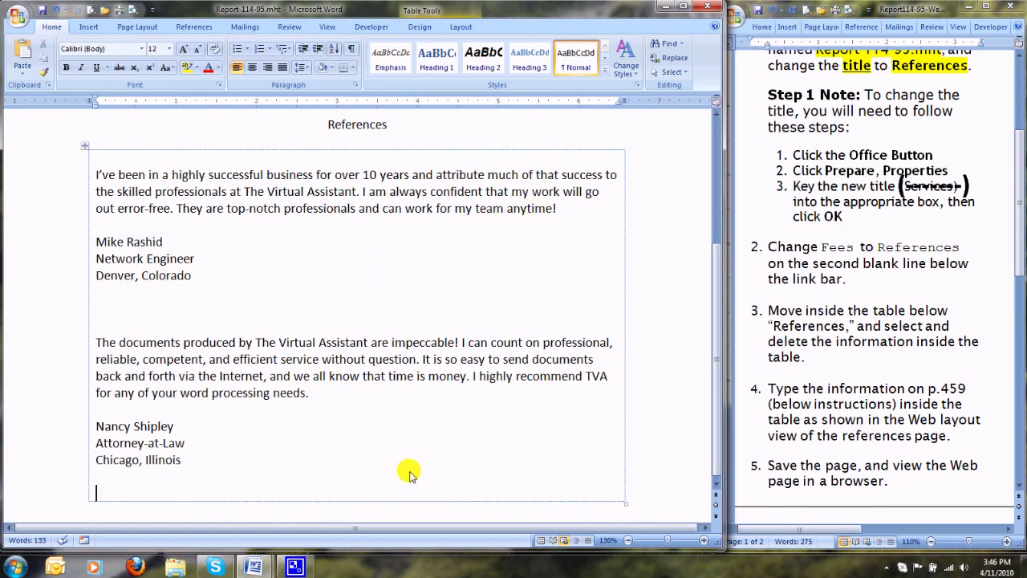
scroll(409, 475, "up", 4)
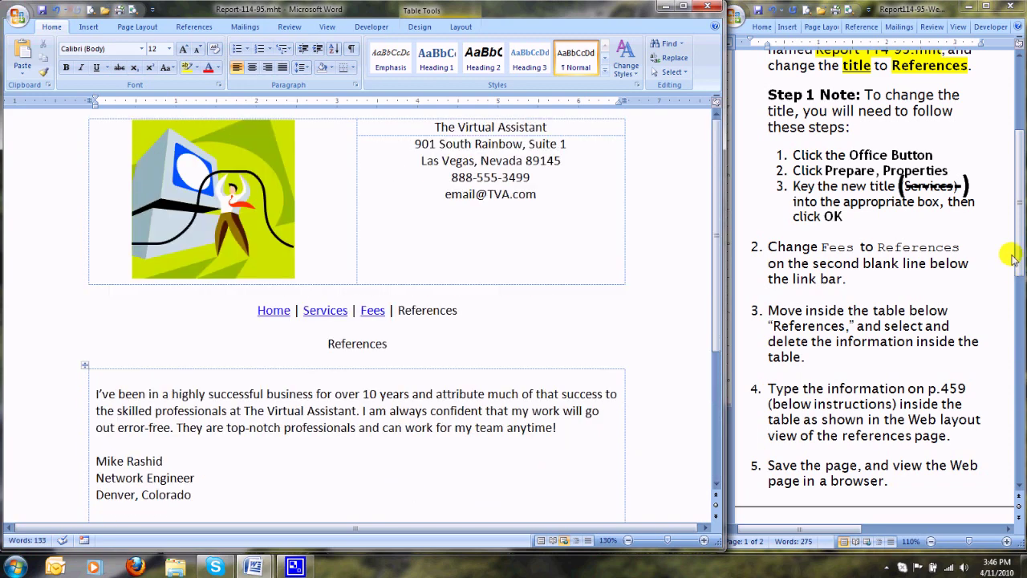
left_click_drag(1013, 258, 995, 154)
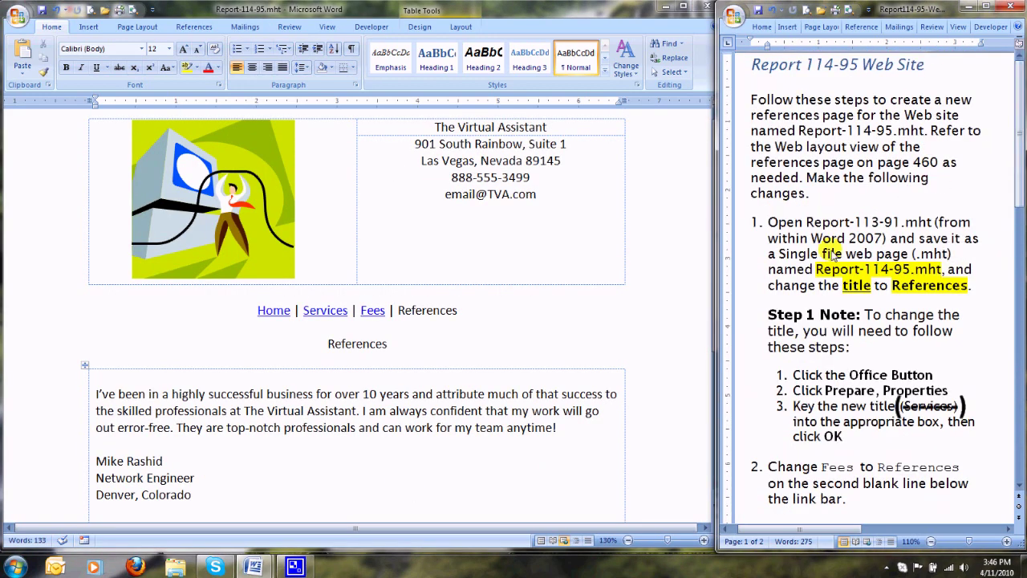